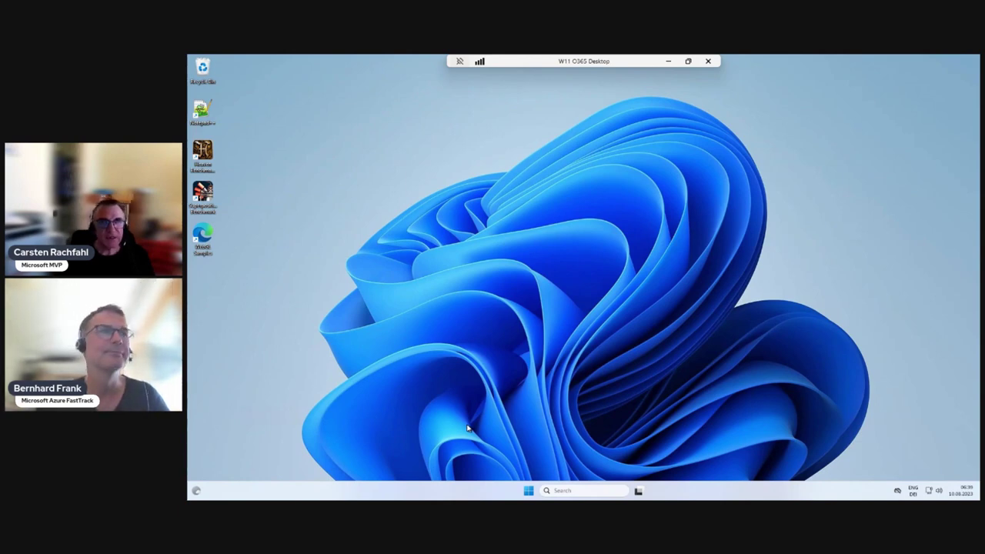
Inspect the remote desktop session's connection quality details, then dismiss them.
{"action": "left_click", "coordinate": [479, 62]}
{"action": "left_click", "coordinate": [502, 280]}
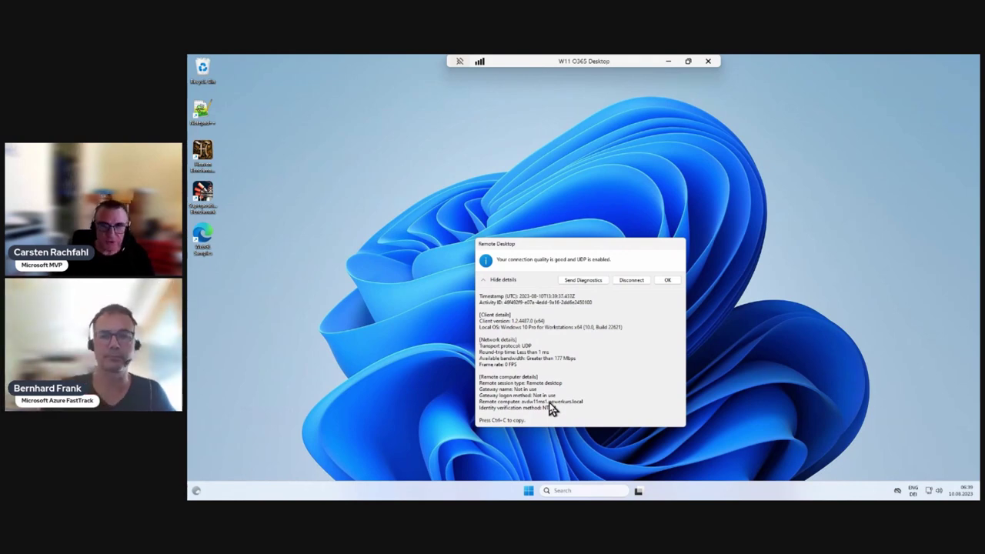
{"action": "left_click", "coordinate": [666, 281]}
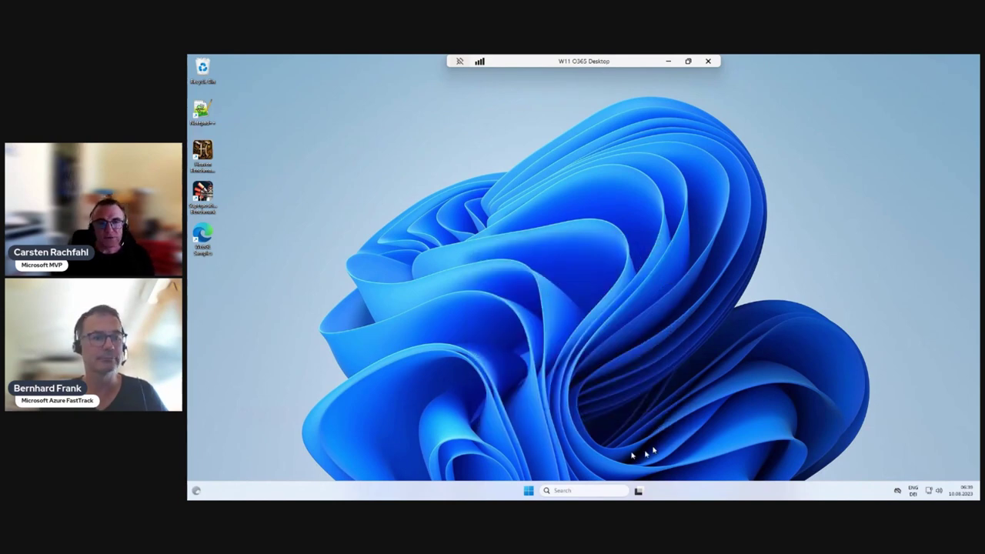
Open Task Manager and display the performance graphs for GPU 0.
{"action": "right_click", "coordinate": [697, 493]}
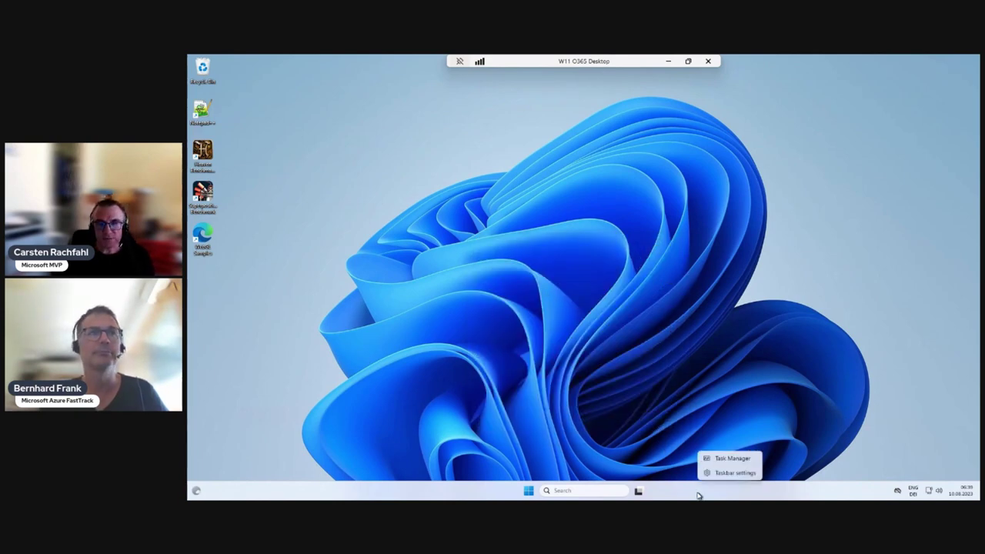
{"action": "left_click", "coordinate": [715, 459]}
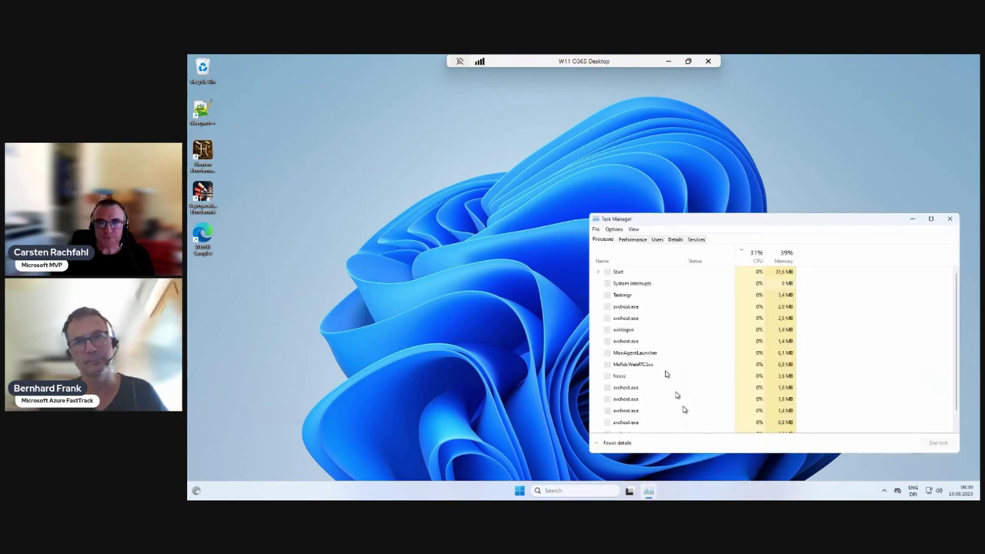
{"action": "left_click", "coordinate": [628, 240]}
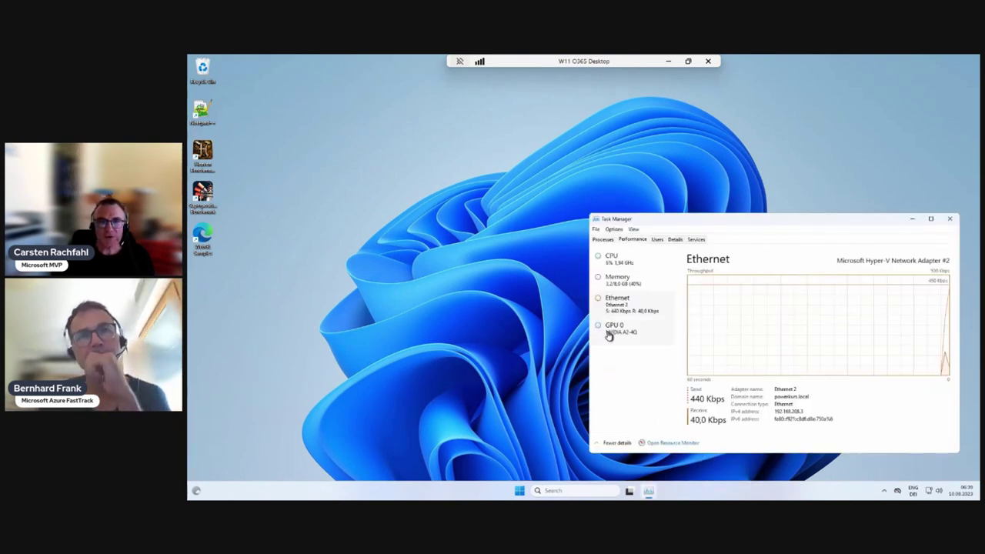
{"action": "left_click", "coordinate": [609, 332]}
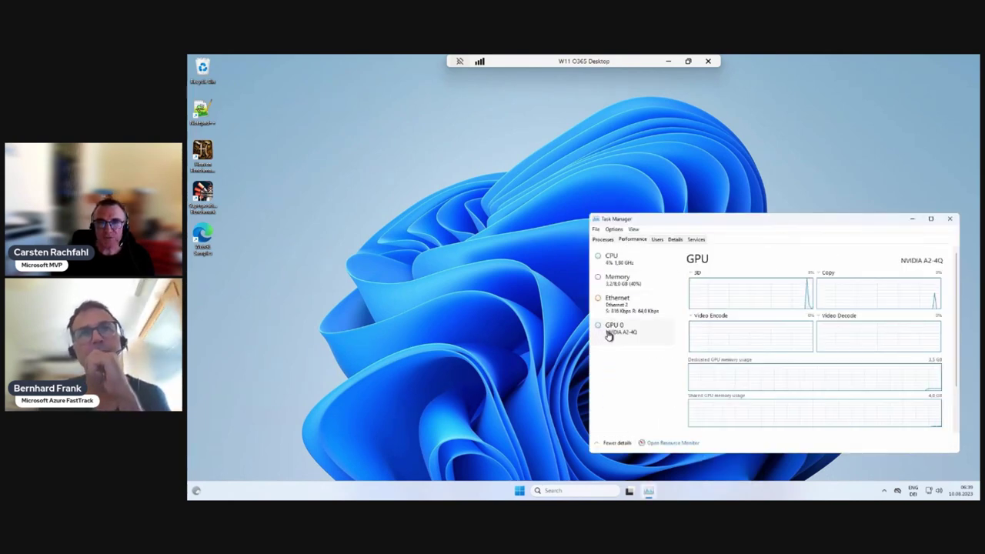
Launch the Blob demo from the WebGL Samples site and set its resolution to 48^3.
{"action": "double_click", "coordinate": [203, 234]}
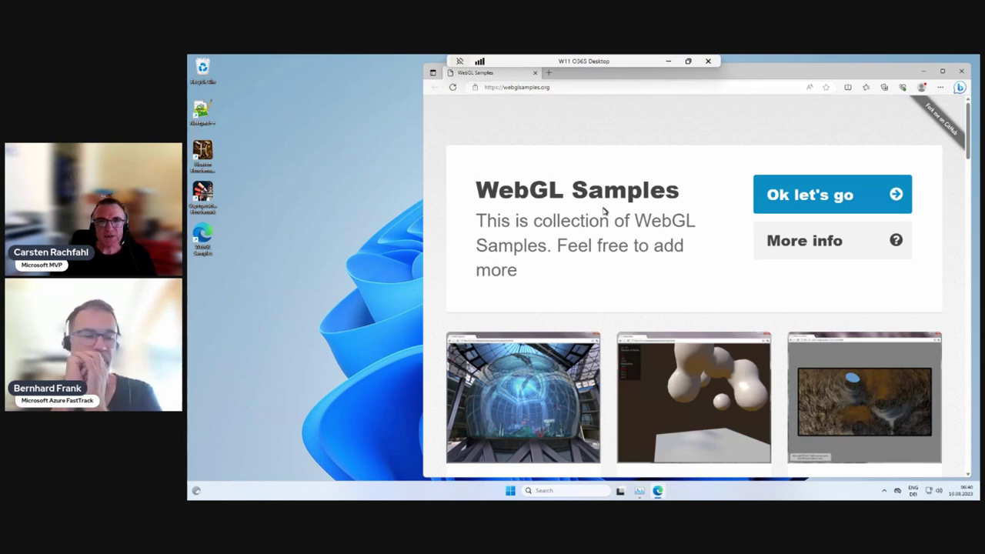
{"action": "scroll", "coordinate": [604, 213], "scroll_direction": "down", "scroll_amount": 2}
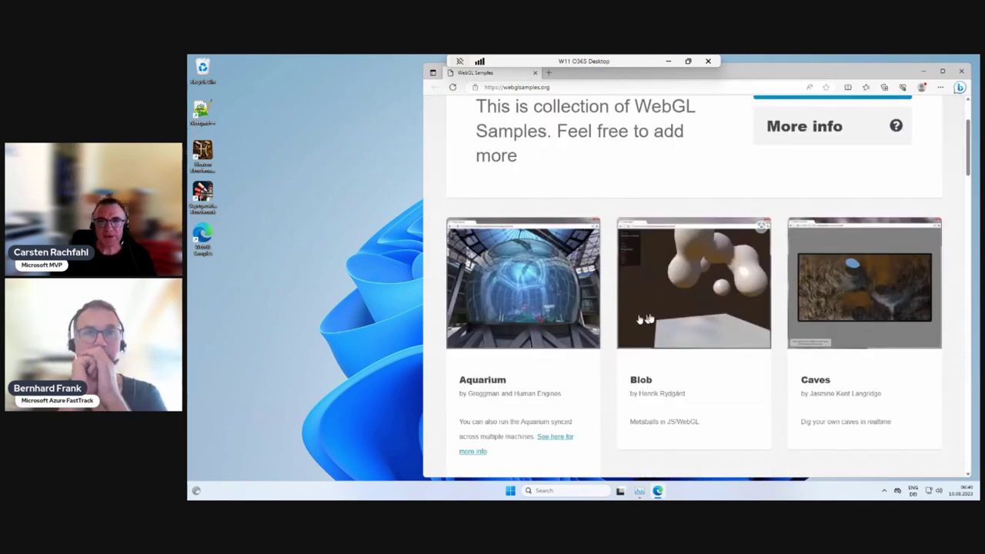
{"action": "left_click", "coordinate": [710, 286]}
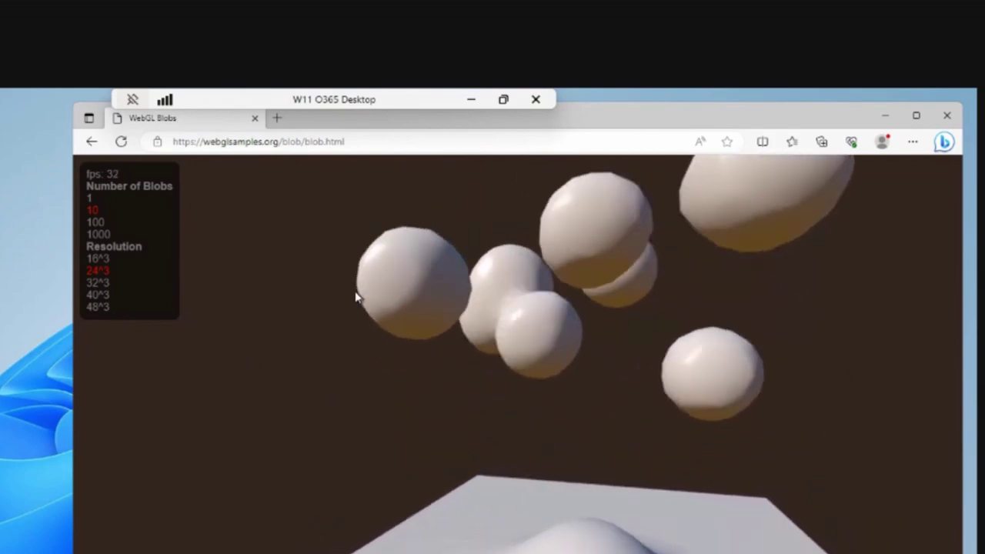
{"action": "left_click", "coordinate": [91, 306]}
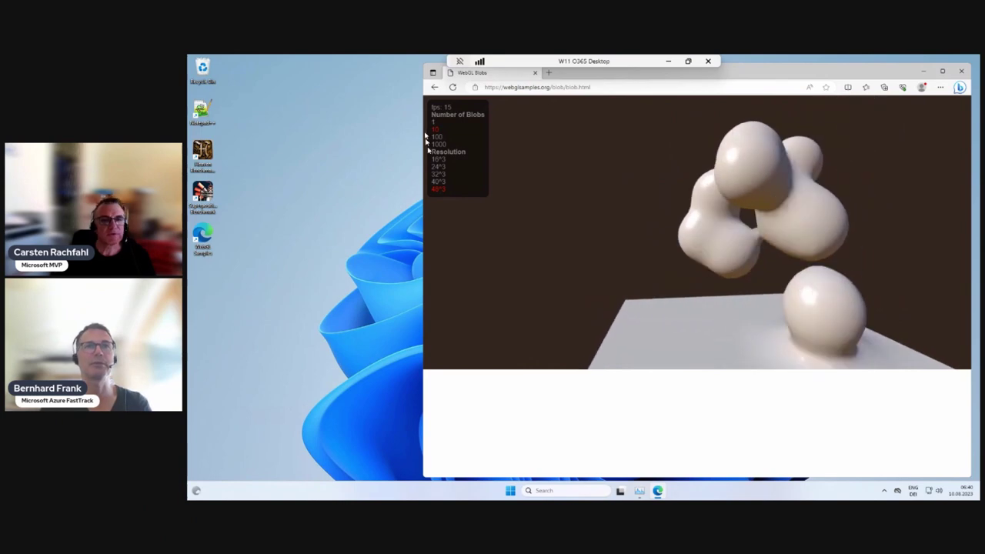
Show the Ethernet throughput in Task Manager and move its window off the running Blob demo.
{"action": "left_click", "coordinate": [638, 491]}
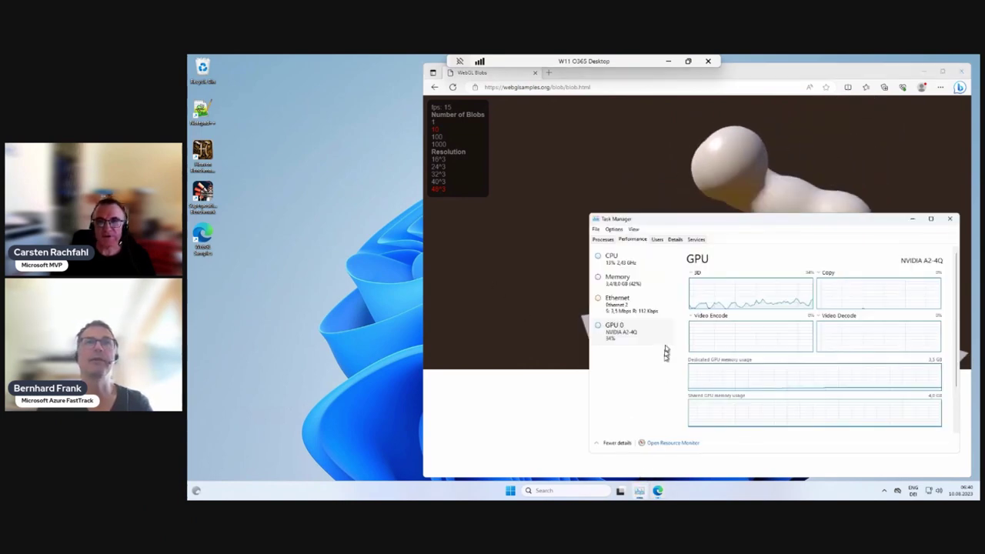
{"action": "left_click", "coordinate": [615, 309]}
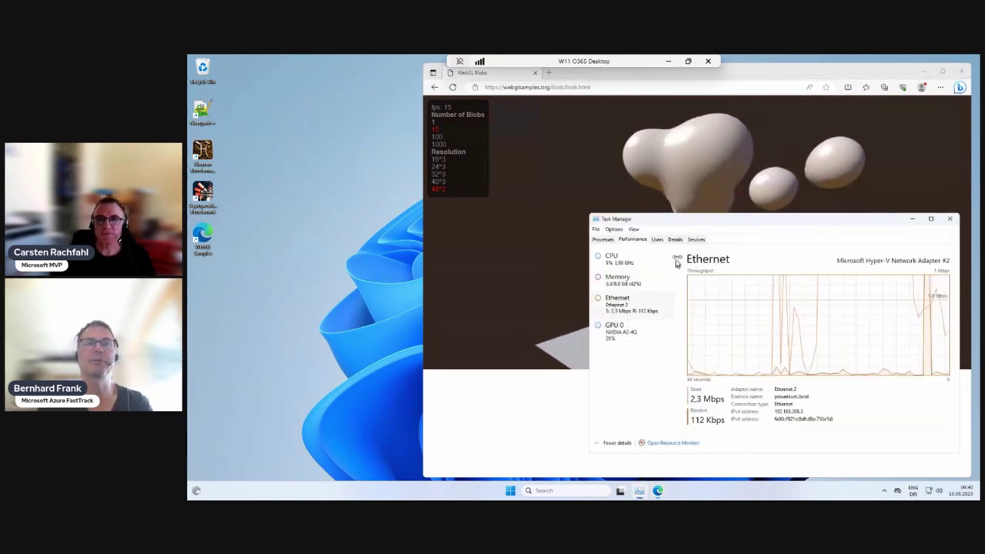
{"action": "left_click_drag", "start_coordinate": [689, 225], "coordinate": [307, 242]}
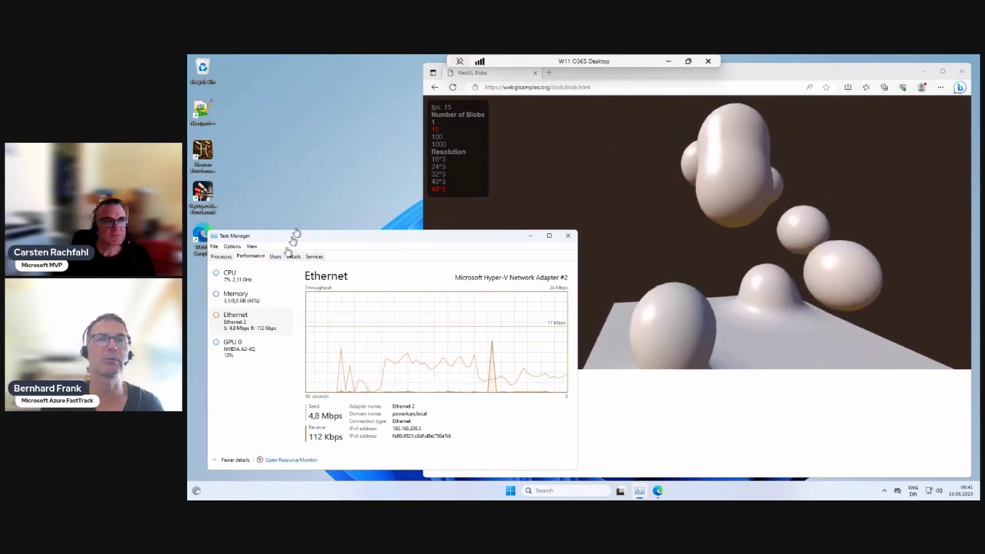
Try the Blob demo with 100 blobs, set it back to 10, and minimize the browser on the samples page.
{"action": "left_click", "coordinate": [435, 137]}
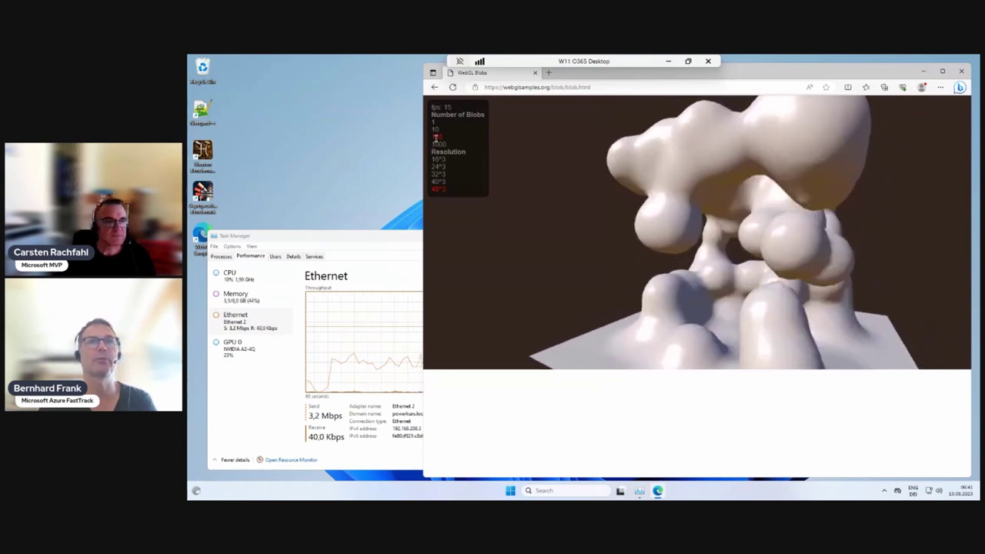
{"action": "left_click", "coordinate": [435, 130]}
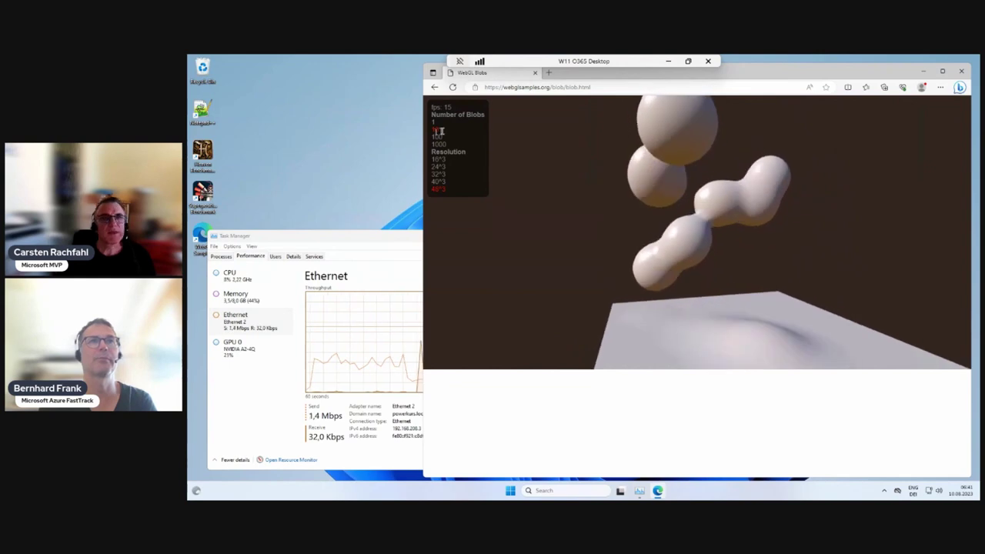
{"action": "left_click", "coordinate": [434, 87]}
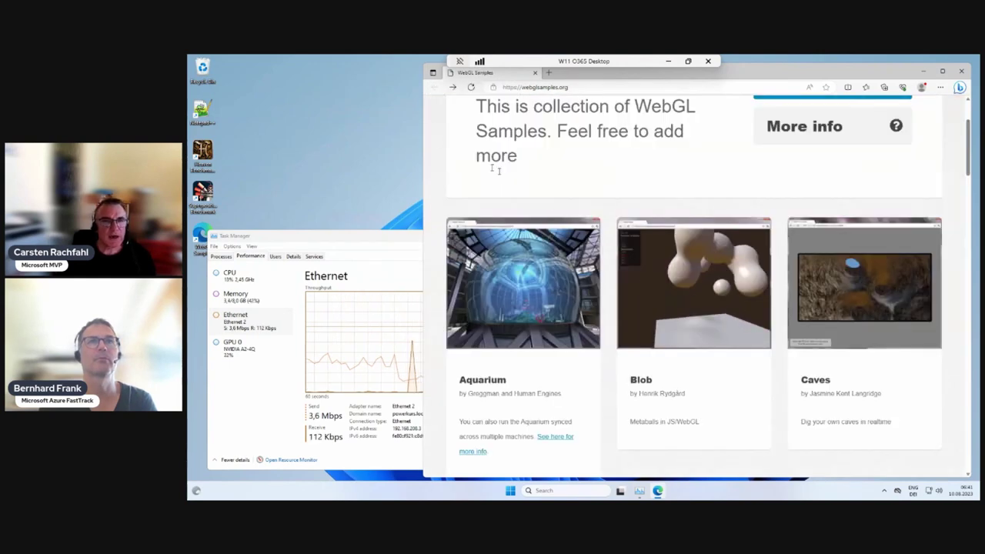
{"action": "left_click", "coordinate": [924, 72]}
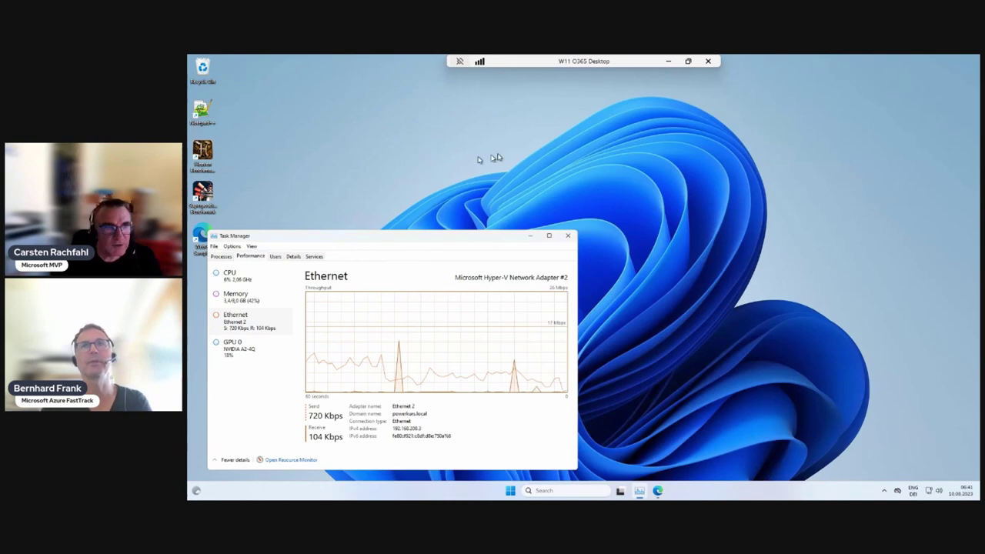
Launch Unigine Heaven Benchmark with the DirectX 11 API and arrange its window beside Task Manager.
{"action": "double_click", "coordinate": [203, 151]}
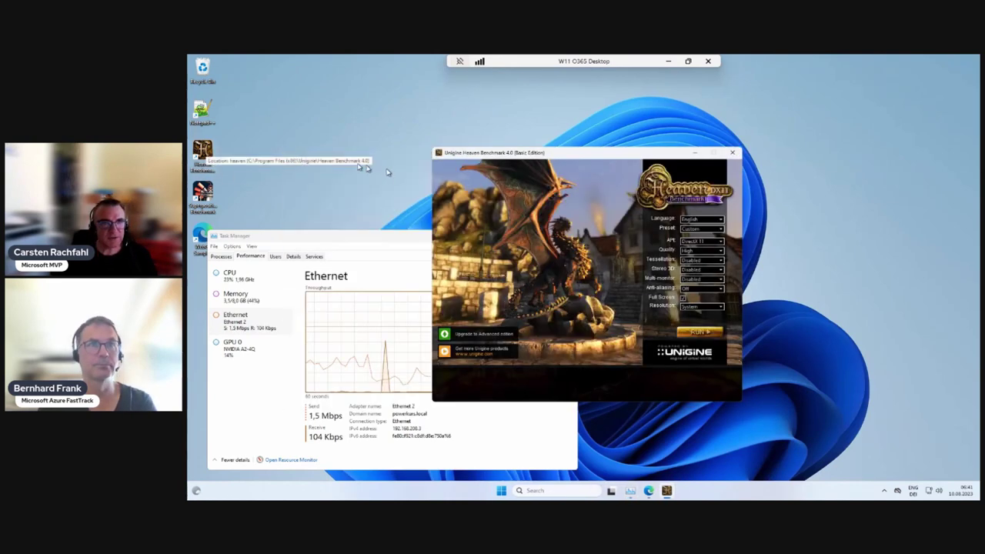
{"action": "left_click", "coordinate": [689, 242]}
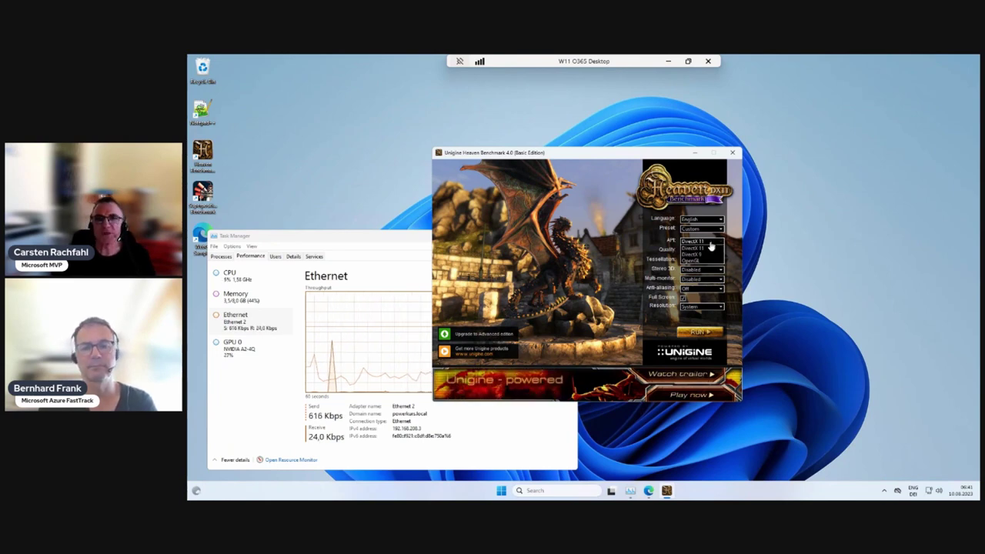
{"action": "left_click", "coordinate": [702, 242]}
{"action": "left_click", "coordinate": [686, 333]}
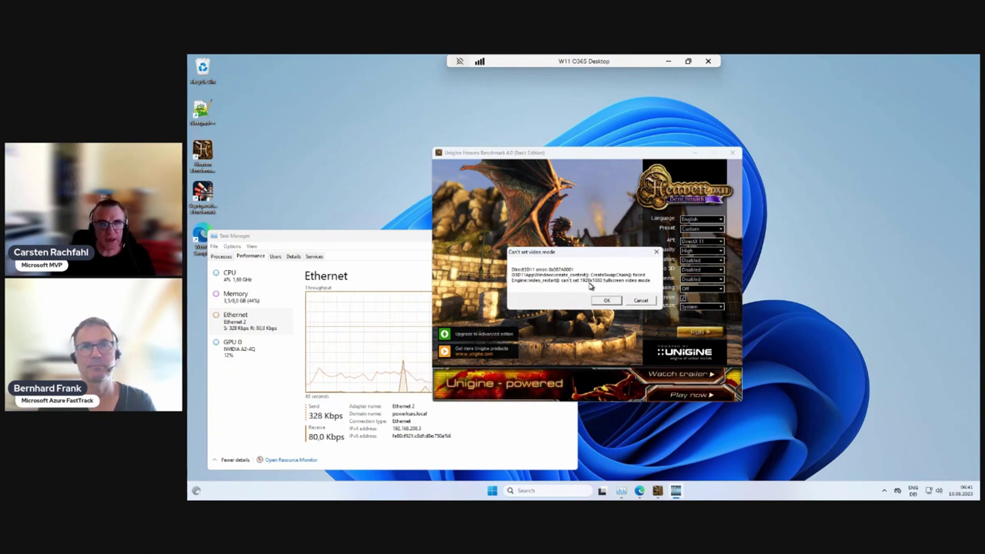
{"action": "left_click", "coordinate": [605, 300]}
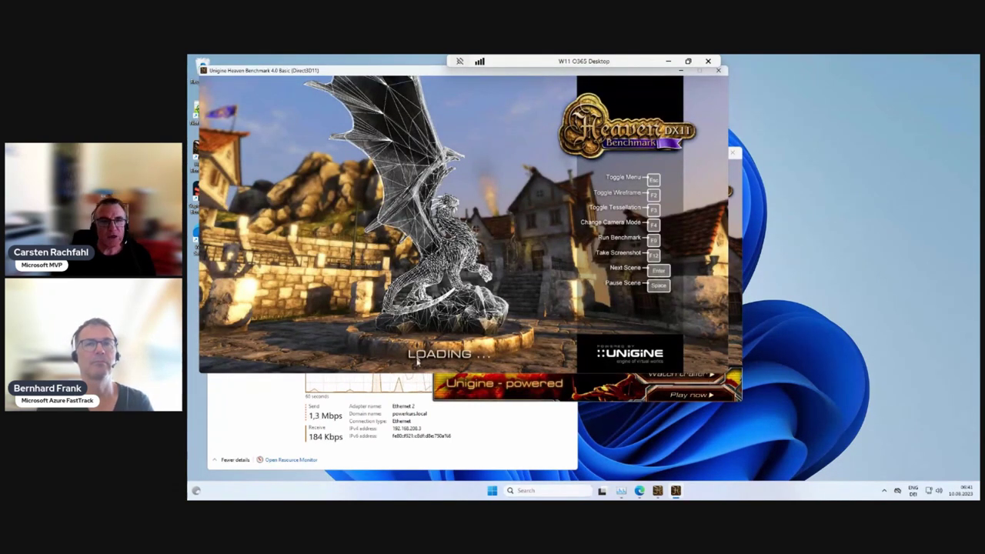
{"action": "left_click_drag", "start_coordinate": [401, 74], "coordinate": [643, 84]}
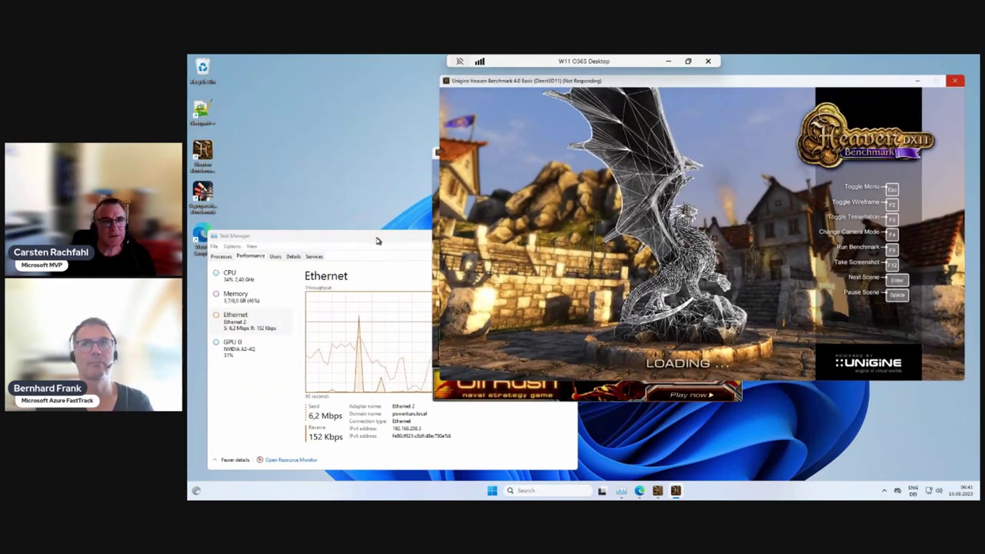
{"action": "left_click_drag", "start_coordinate": [377, 241], "coordinate": [359, 248]}
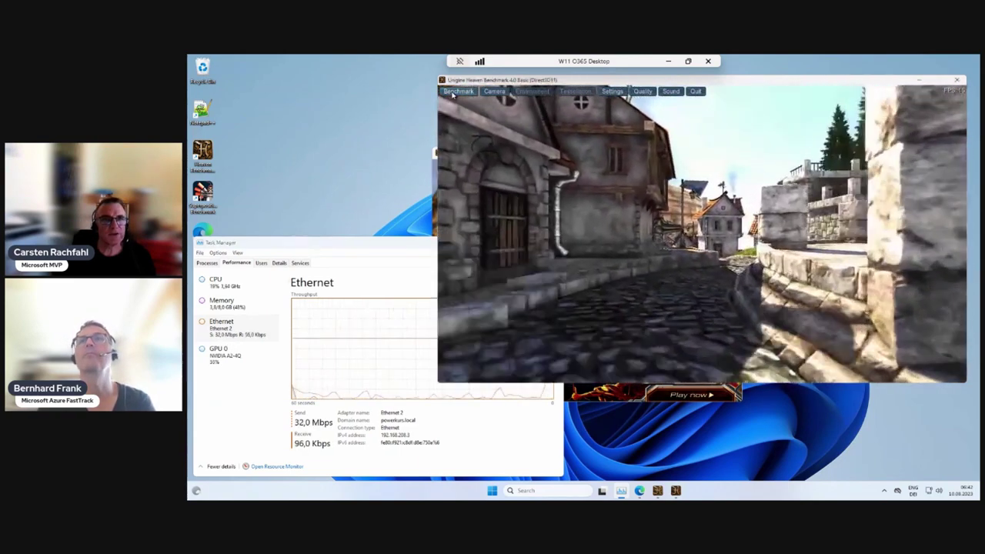
Start the Heaven benchmark run, show GPU 0's graphs in Task Manager, and bring the benchmark window back to the front.
{"action": "left_click", "coordinate": [457, 92]}
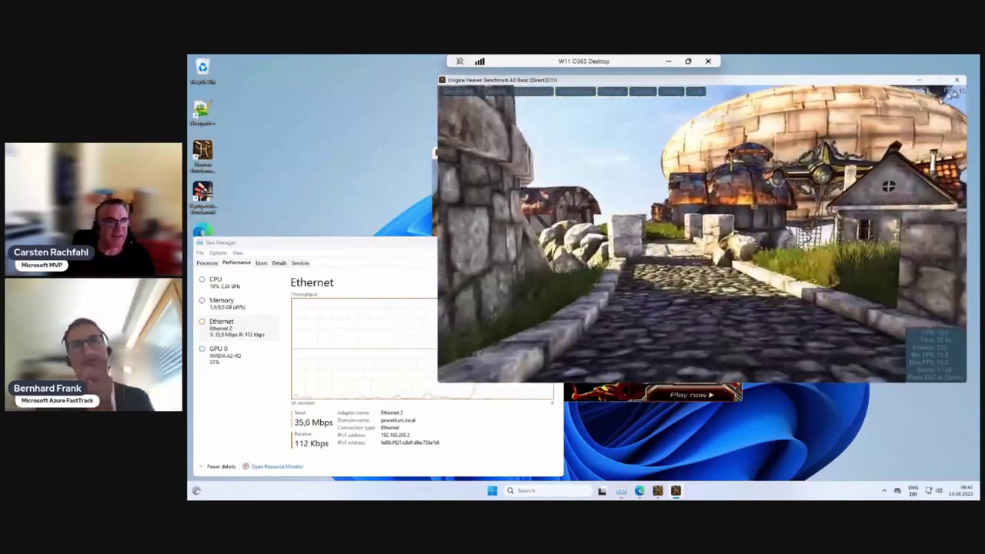
{"action": "key", "text": "F9"}
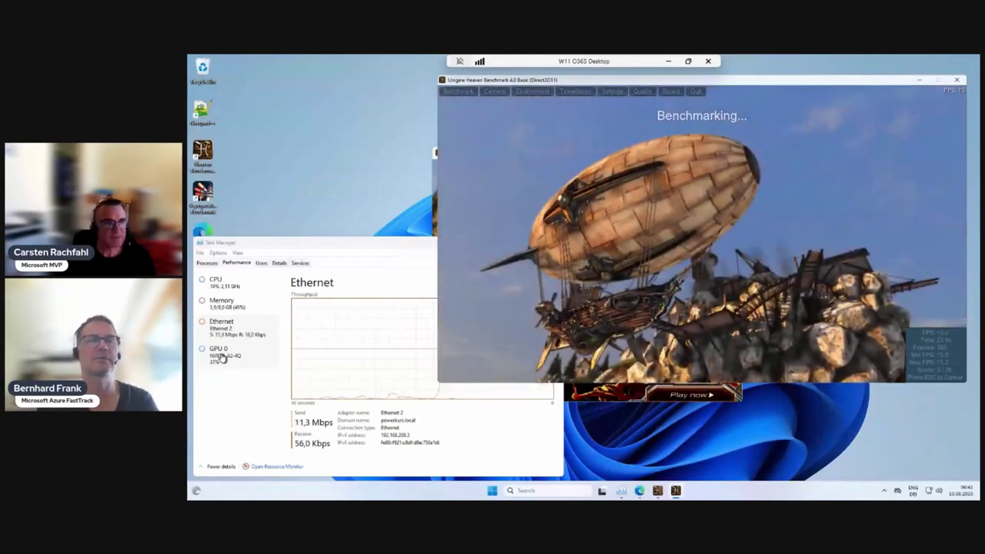
{"action": "left_click", "coordinate": [221, 357]}
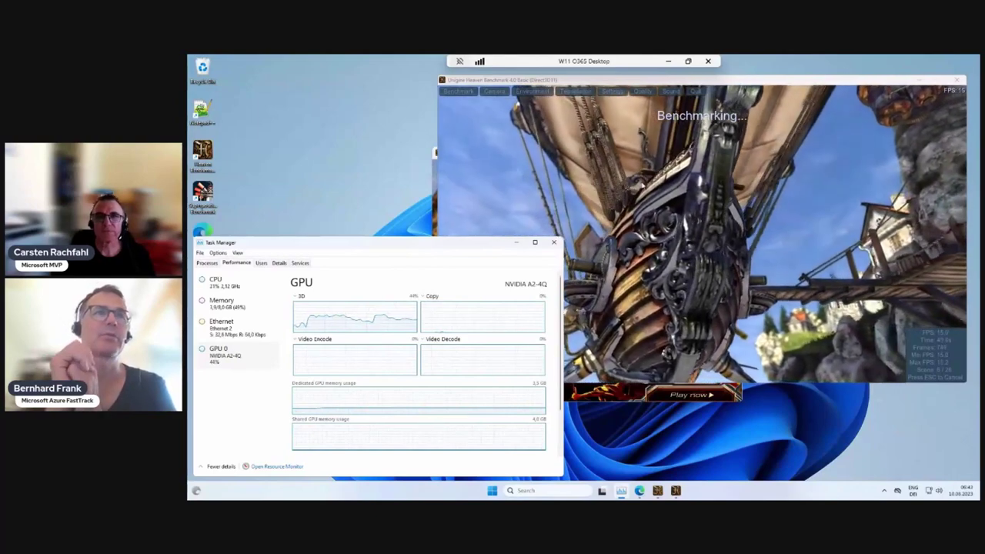
{"action": "left_click", "coordinate": [766, 85]}
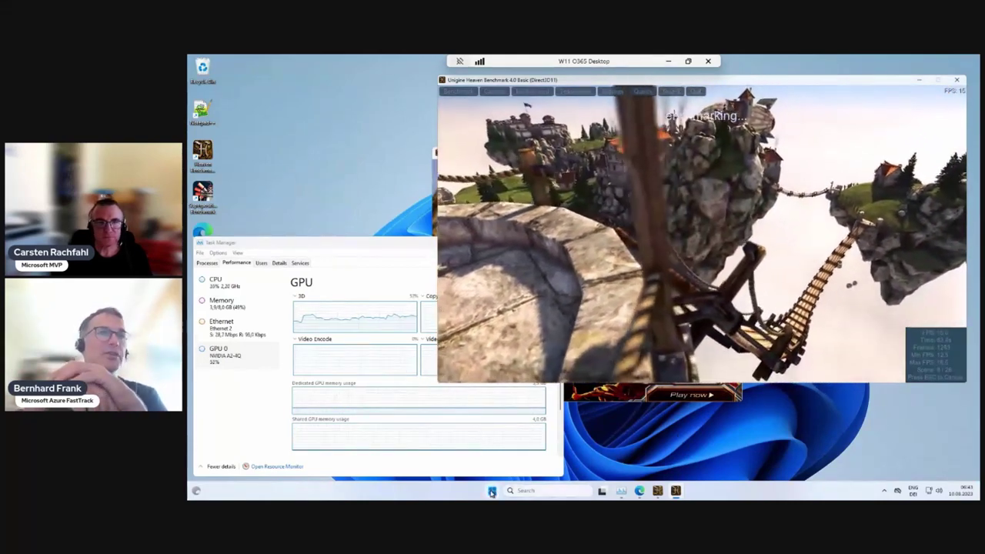
Open a Windows PowerShell terminal and place it over Task Manager, ready for input beside the running benchmark.
{"action": "right_click", "coordinate": [492, 492]}
{"action": "left_click", "coordinate": [470, 360]}
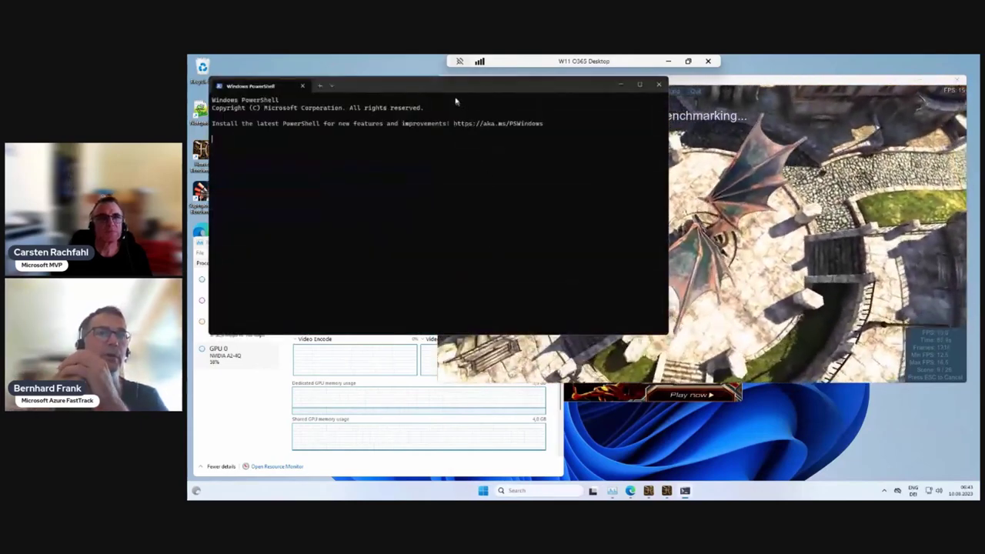
{"action": "left_click_drag", "start_coordinate": [444, 87], "coordinate": [423, 217]}
{"action": "left_click", "coordinate": [505, 147]}
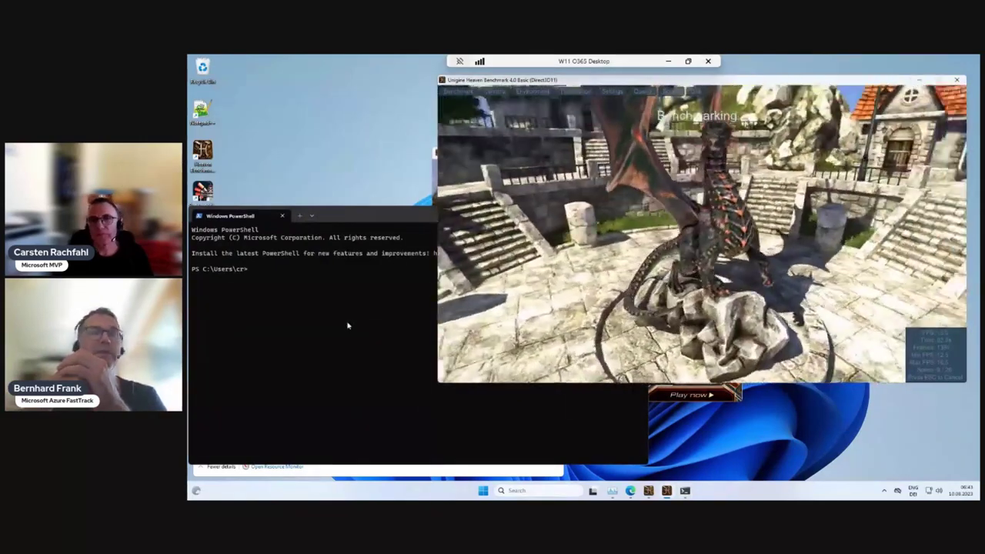
{"action": "left_click", "coordinate": [347, 326]}
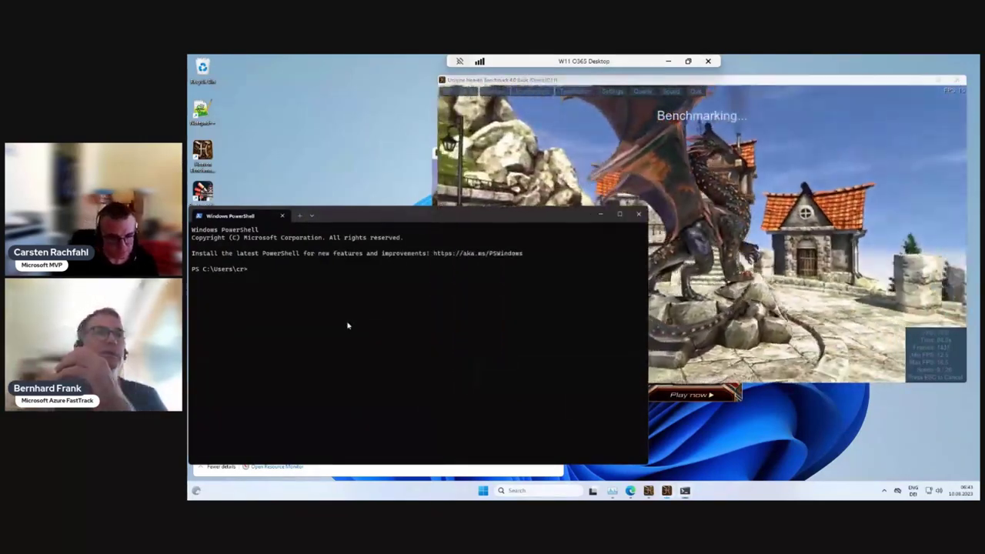
Query the full NVIDIA GPU details by running nvidia-smi.exe -q in PowerShell.
{"action": "type", "text": "nvid"}
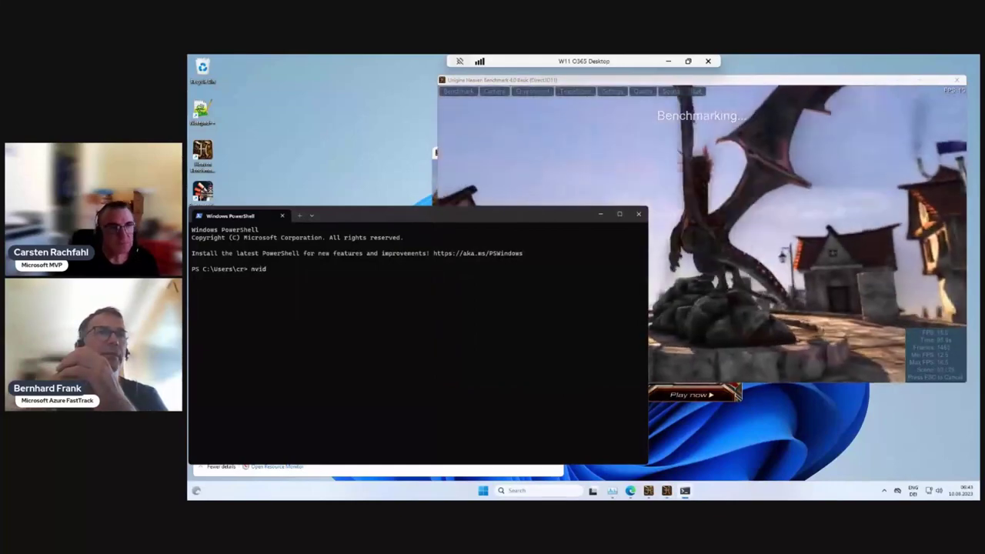
{"action": "type", "text": "ia"}
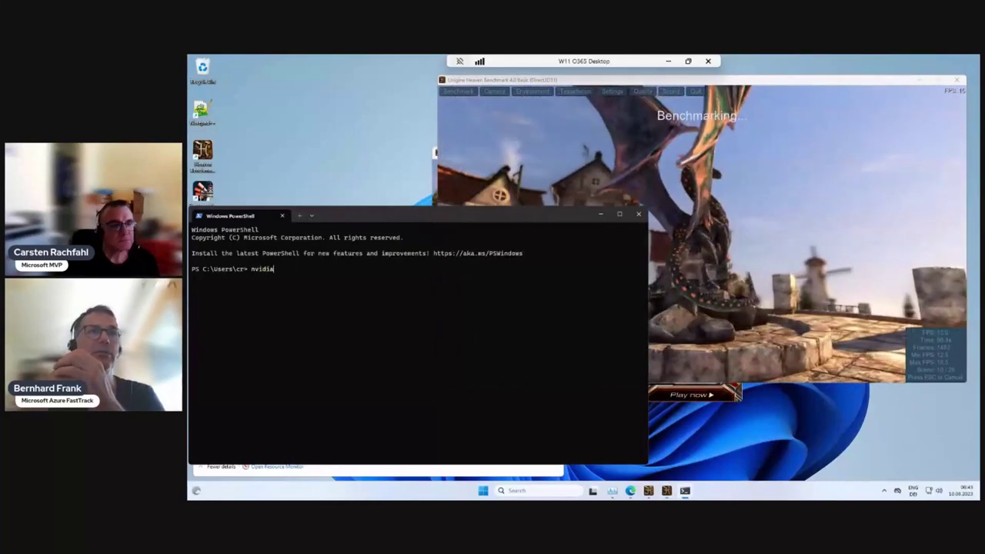
{"action": "type", "text": "-s"}
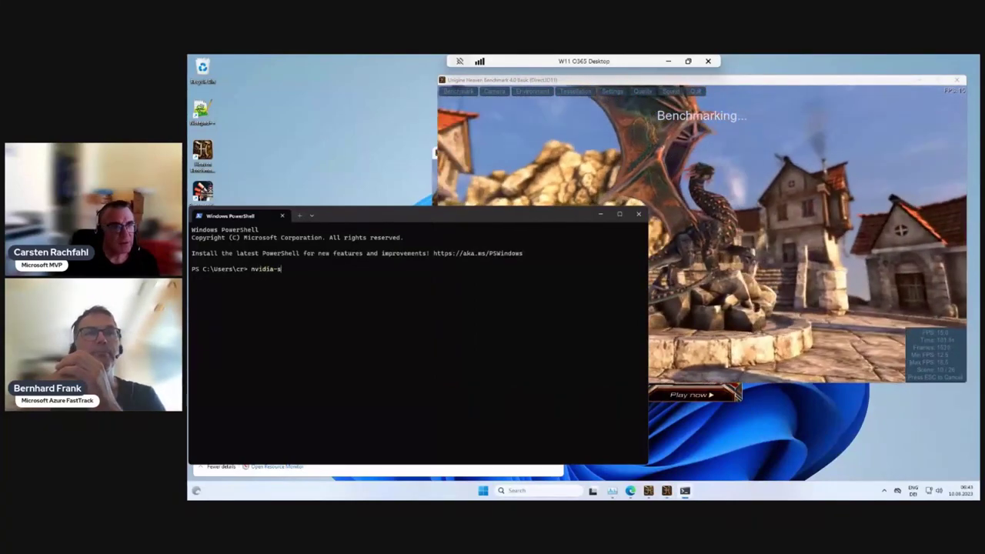
{"action": "type", "text": "mi.exe"}
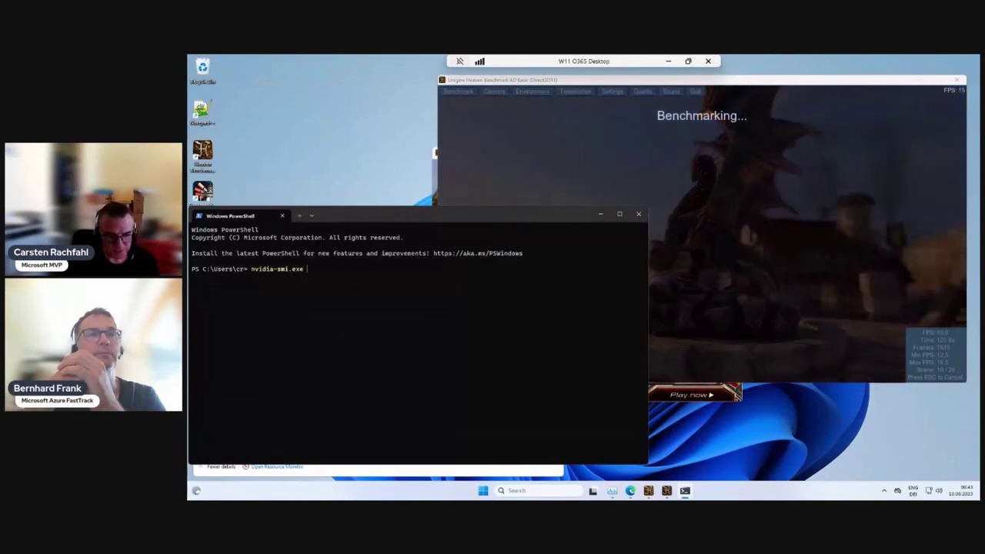
{"action": "type", "text": "-q"}
{"action": "key", "text": "Return"}
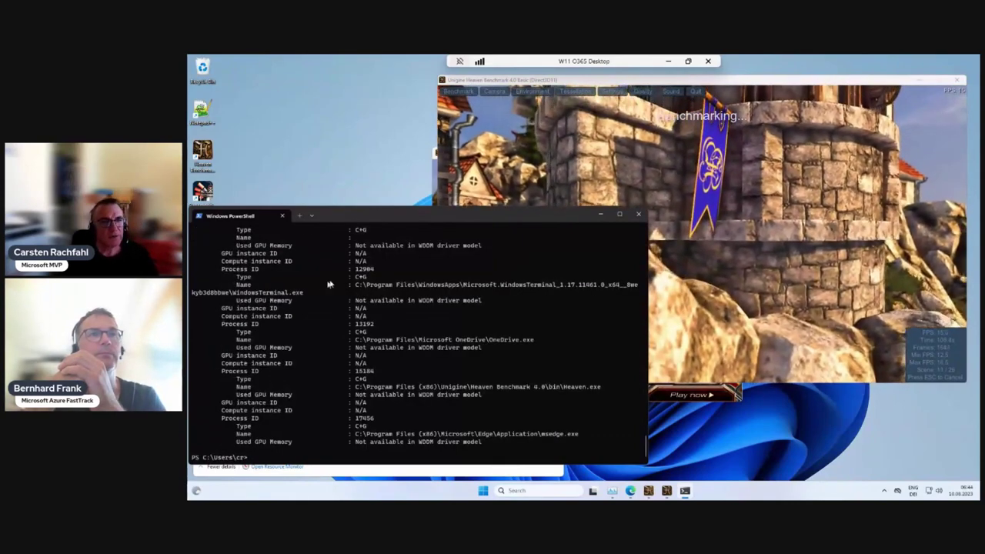
Review the nvidia-smi output from the product details through the vGPU licence and PCI sections, and return to the Heaven benchmark window.
{"action": "scroll", "coordinate": [332, 283], "scroll_direction": "up", "scroll_amount": 10}
{"action": "scroll", "coordinate": [386, 332], "scroll_direction": "up", "scroll_amount": 15}
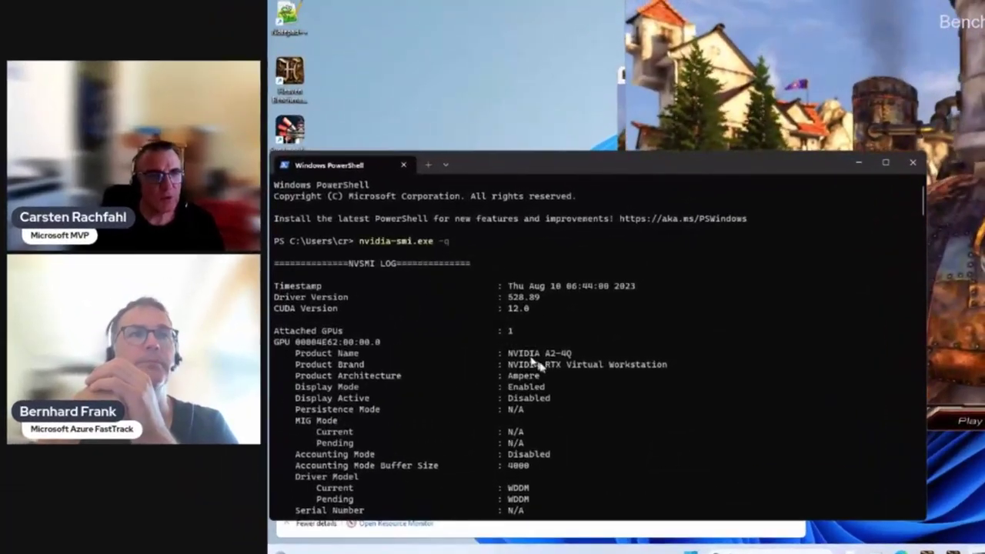
{"action": "scroll", "coordinate": [584, 354], "scroll_direction": "down", "scroll_amount": 2}
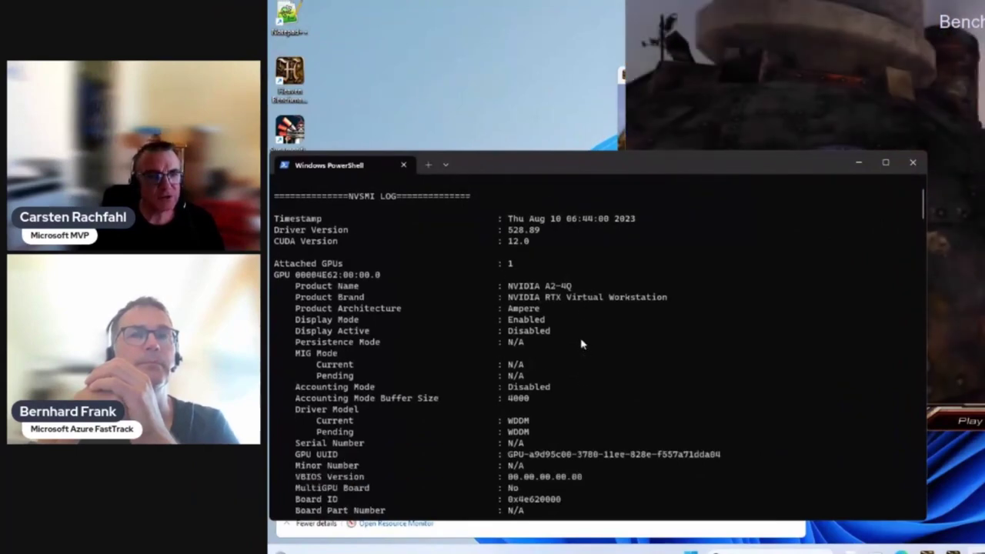
{"action": "scroll", "coordinate": [582, 344], "scroll_direction": "down", "scroll_amount": 9}
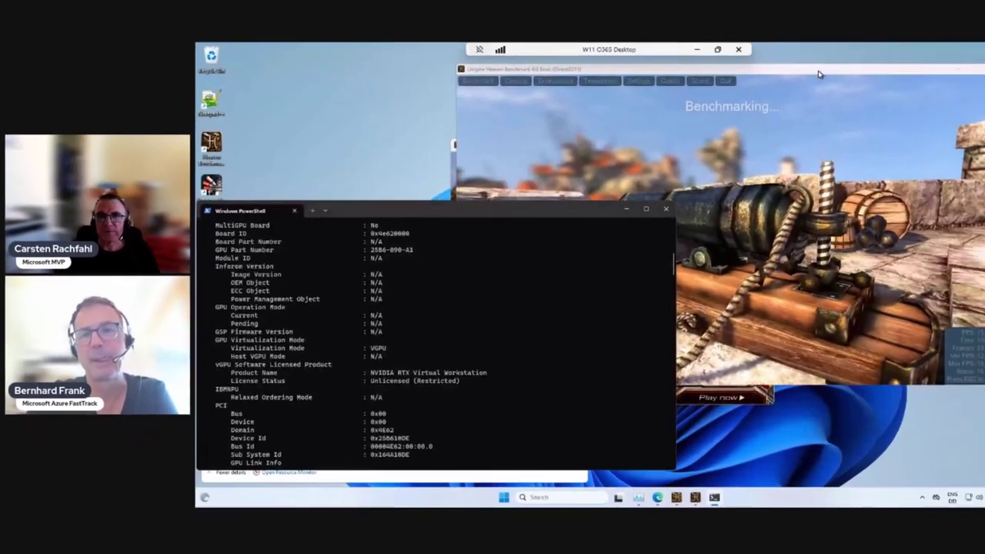
{"action": "left_click", "coordinate": [820, 74]}
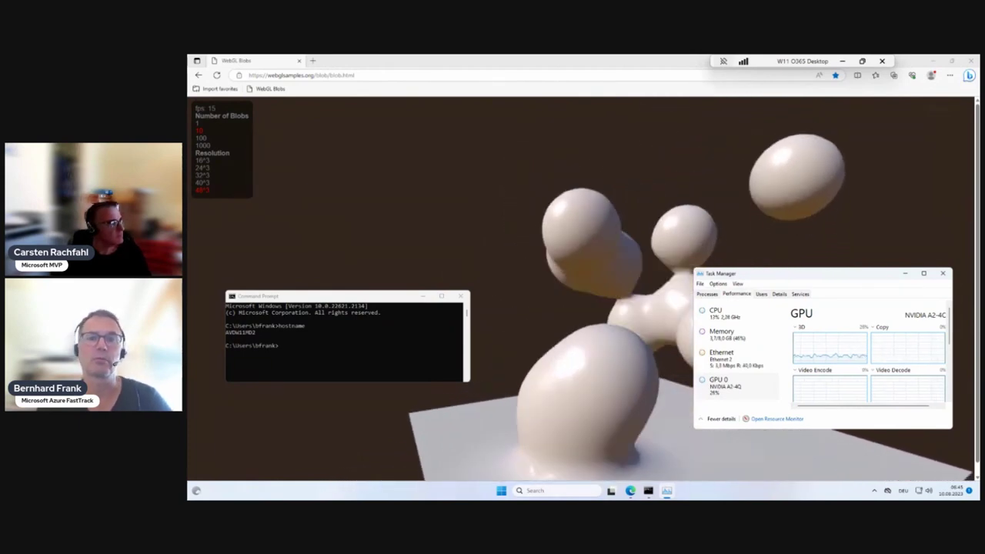
Check the remote desktop's connection information with its network and client details expanded, and dismiss the dialog.
{"action": "left_click", "coordinate": [744, 61]}
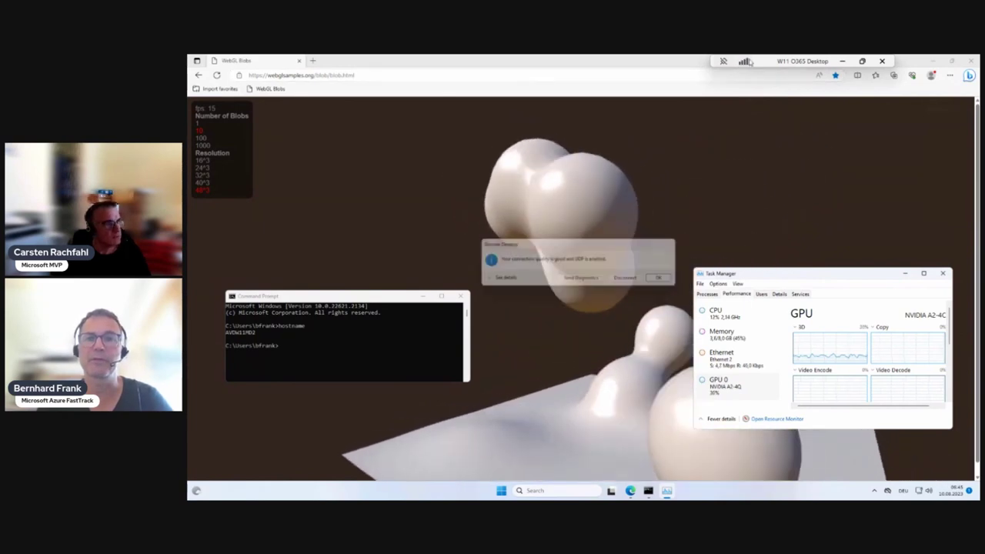
{"action": "left_click", "coordinate": [506, 278]}
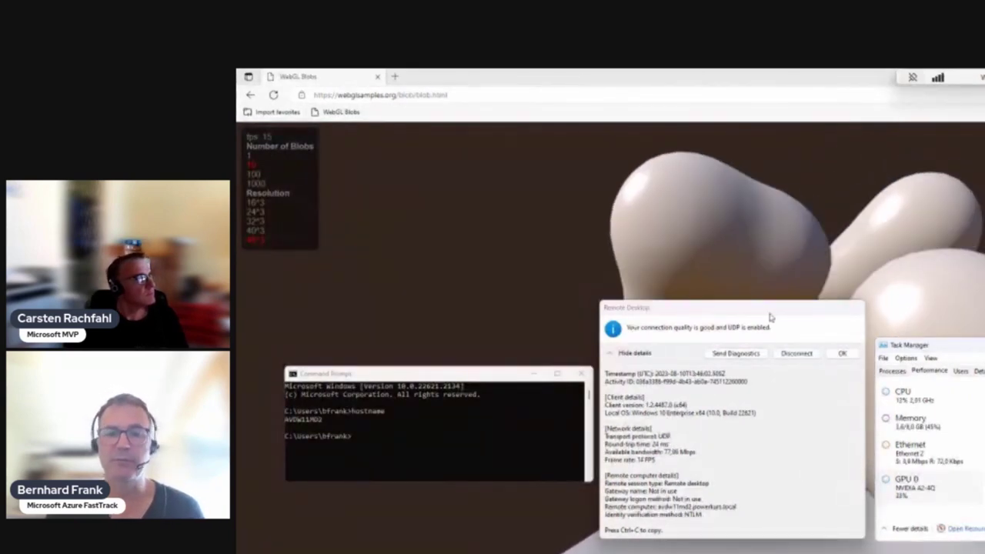
{"action": "key", "text": "Return"}
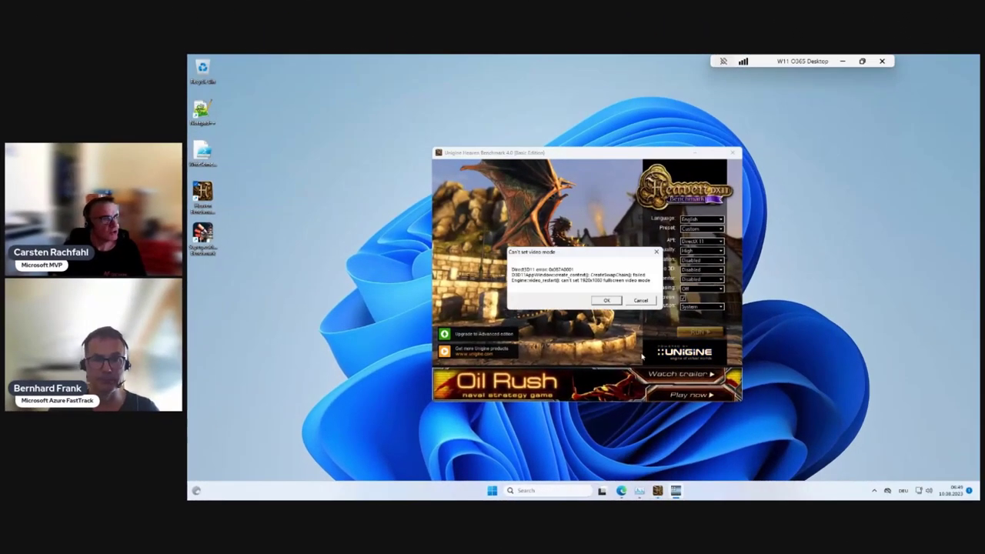
Dismiss Heaven's video mode error, and bring up Task Manager beside the benchmark, moved higher and made taller to show the GPU memory graphs.
{"action": "left_click", "coordinate": [604, 300]}
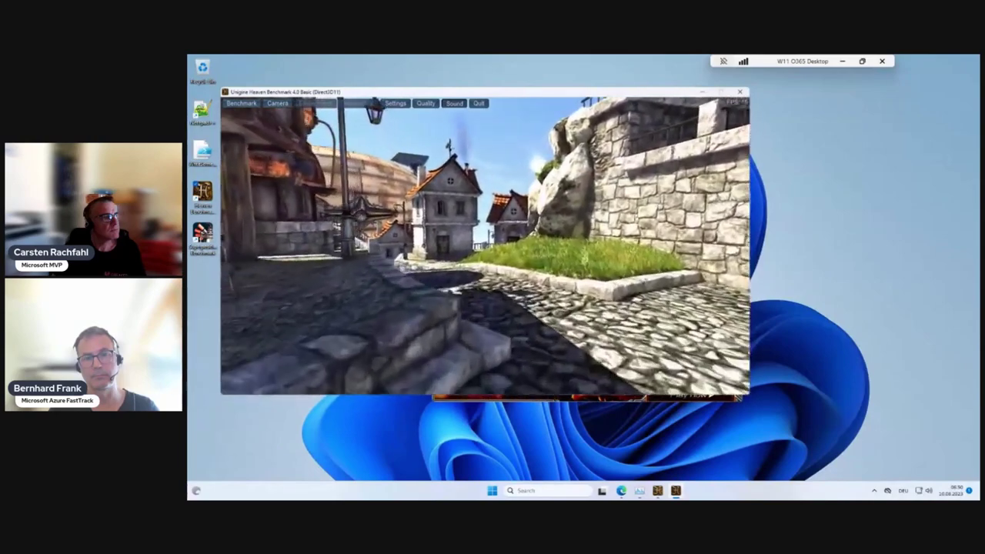
{"action": "left_click", "coordinate": [639, 490]}
{"action": "left_click_drag", "start_coordinate": [754, 279], "coordinate": [754, 232]}
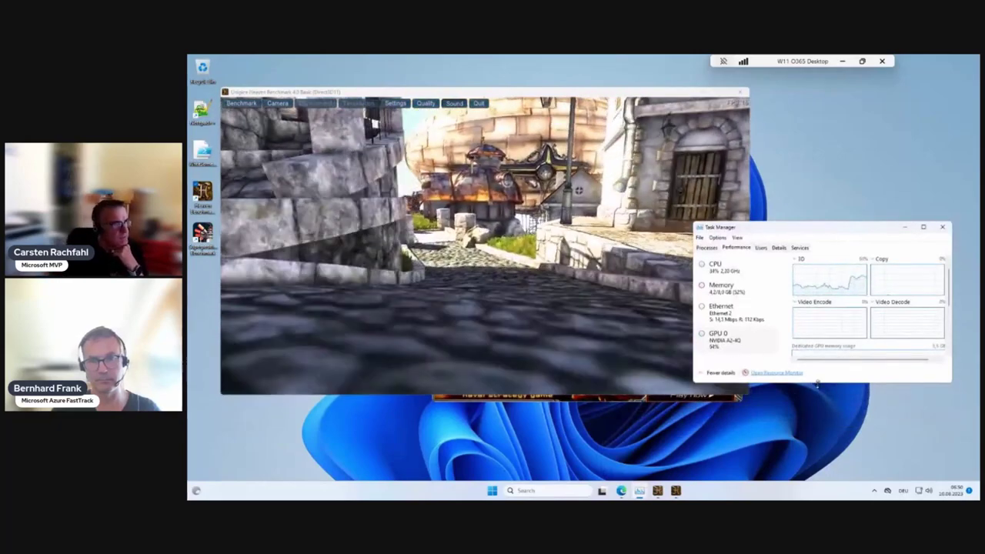
{"action": "left_click_drag", "start_coordinate": [818, 383], "coordinate": [816, 414]}
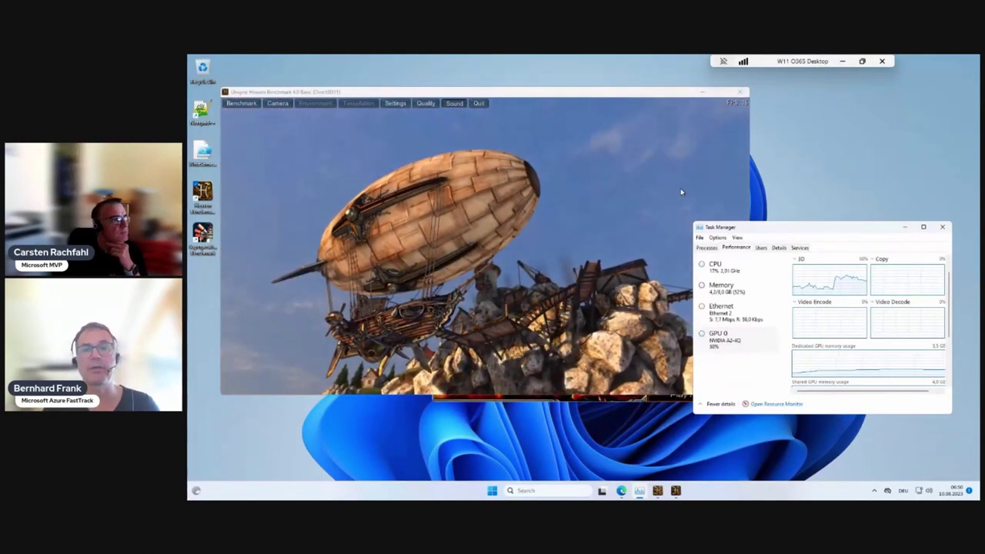
Bring the running Heaven benchmark window to the front and close it, including its credits screen.
{"action": "left_click", "coordinate": [680, 94]}
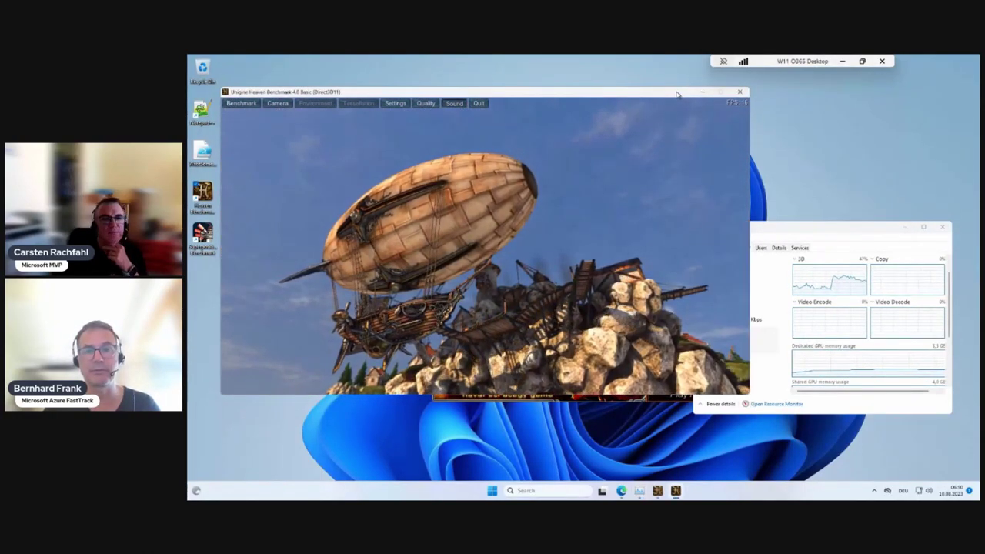
{"action": "left_click", "coordinate": [739, 94]}
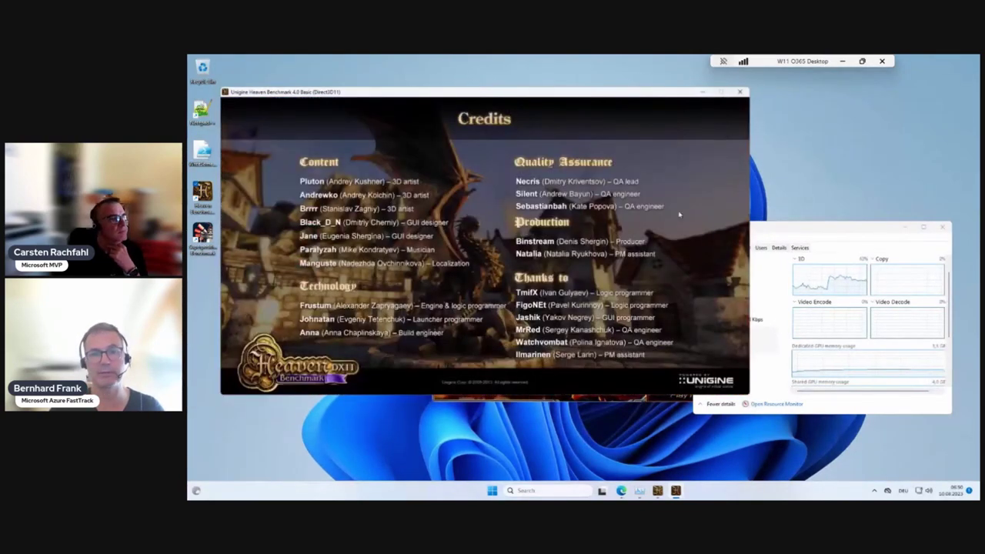
{"action": "left_click", "coordinate": [740, 93]}
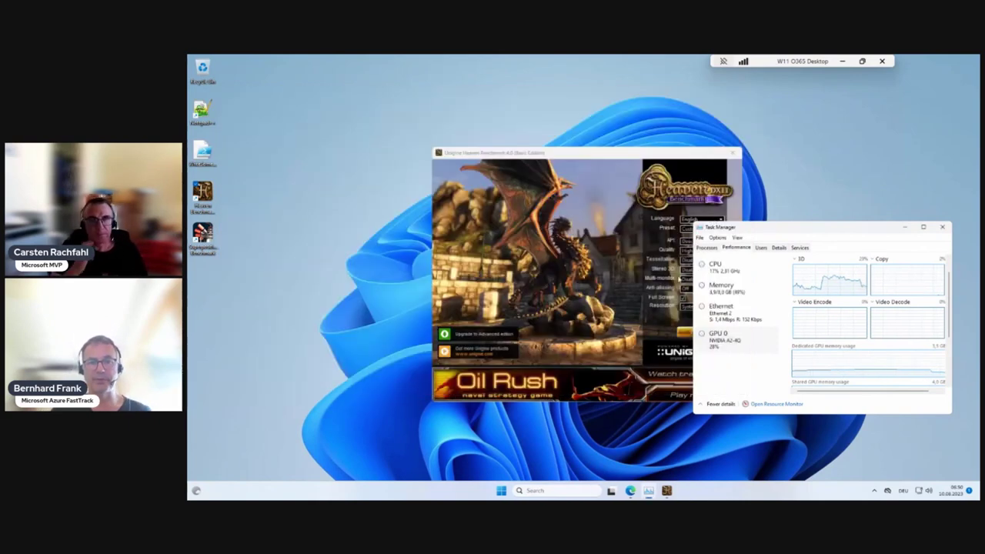